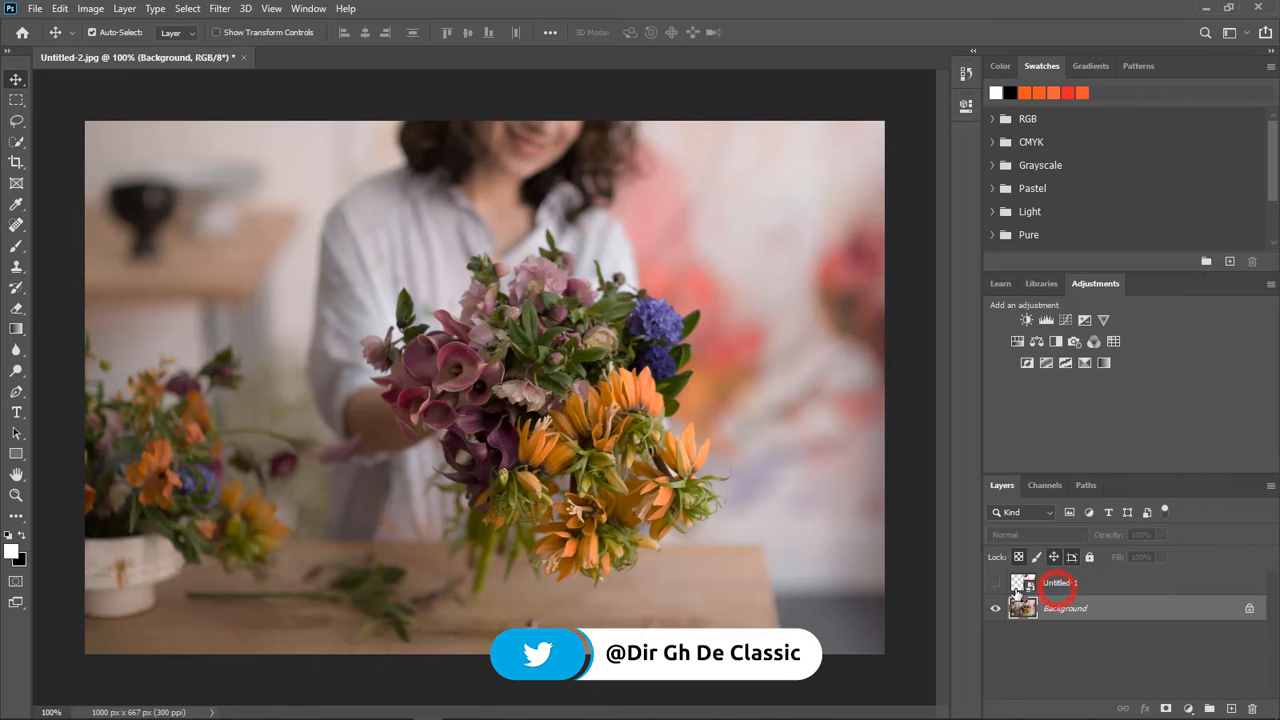
Show and hide the Untitled-1 layer to compare the before-and-after overlay with the Background photo
click(996, 583)
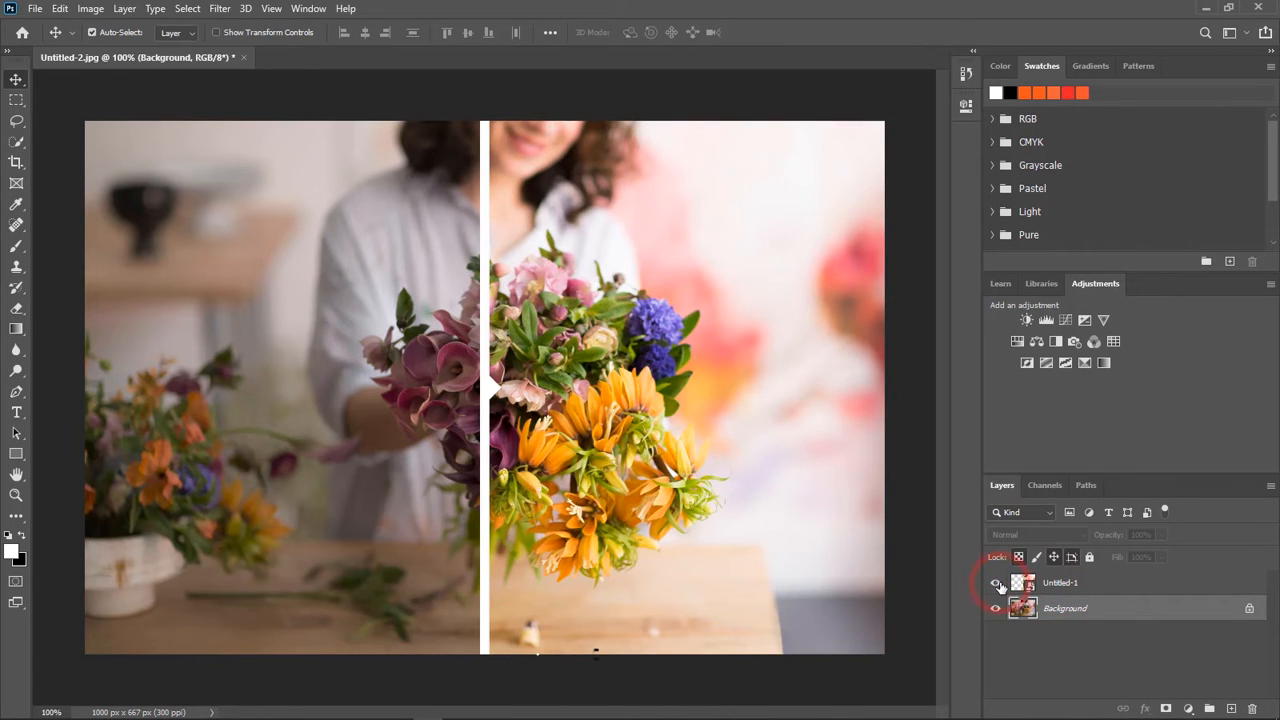
click(999, 584)
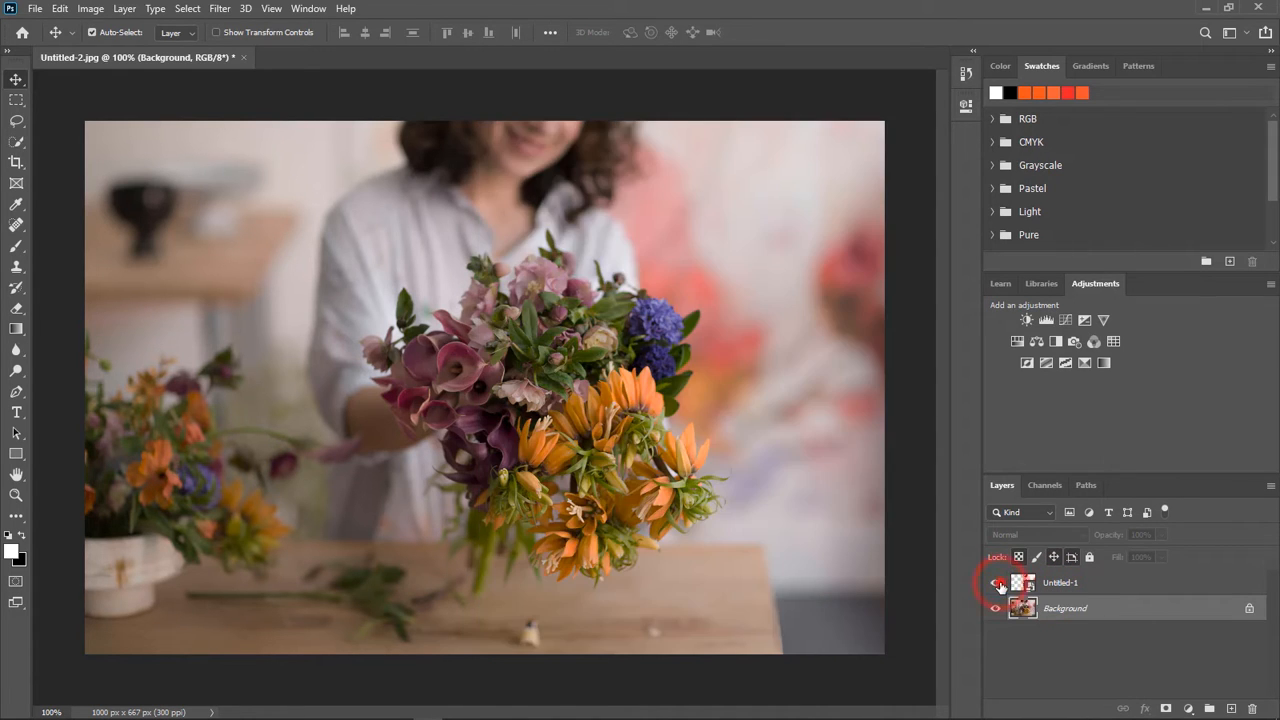
click(997, 583)
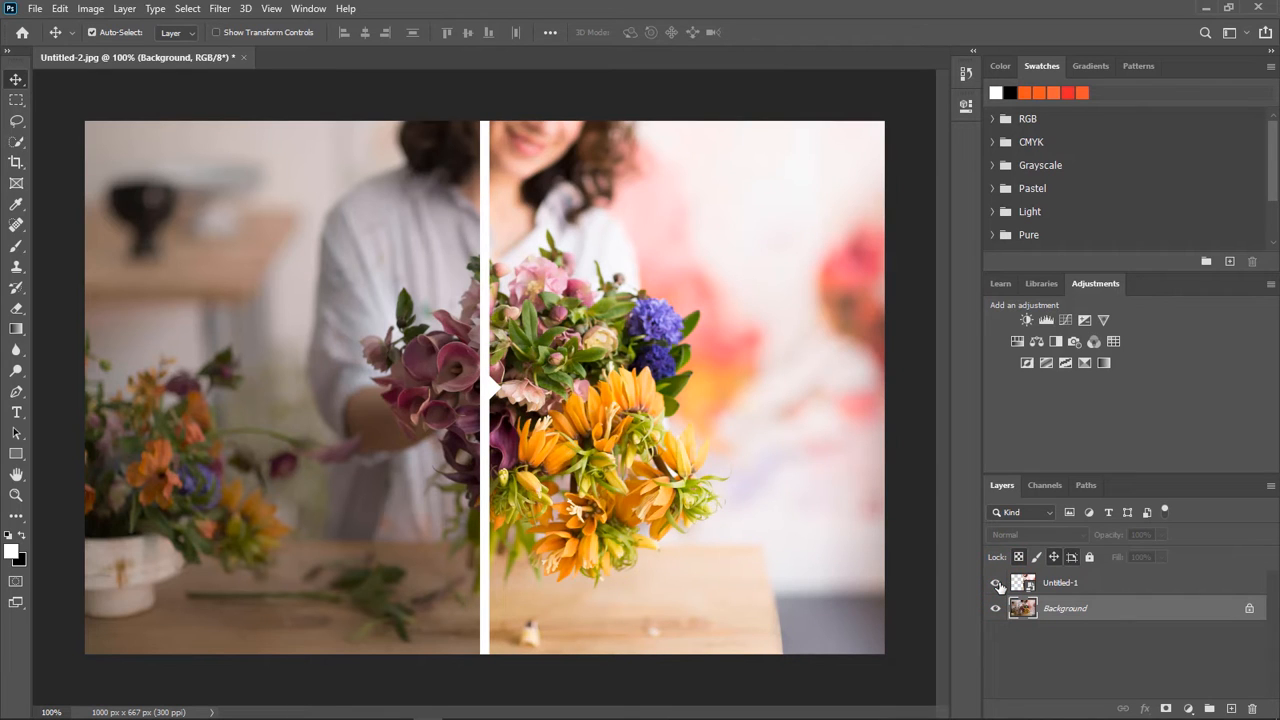
click(997, 583)
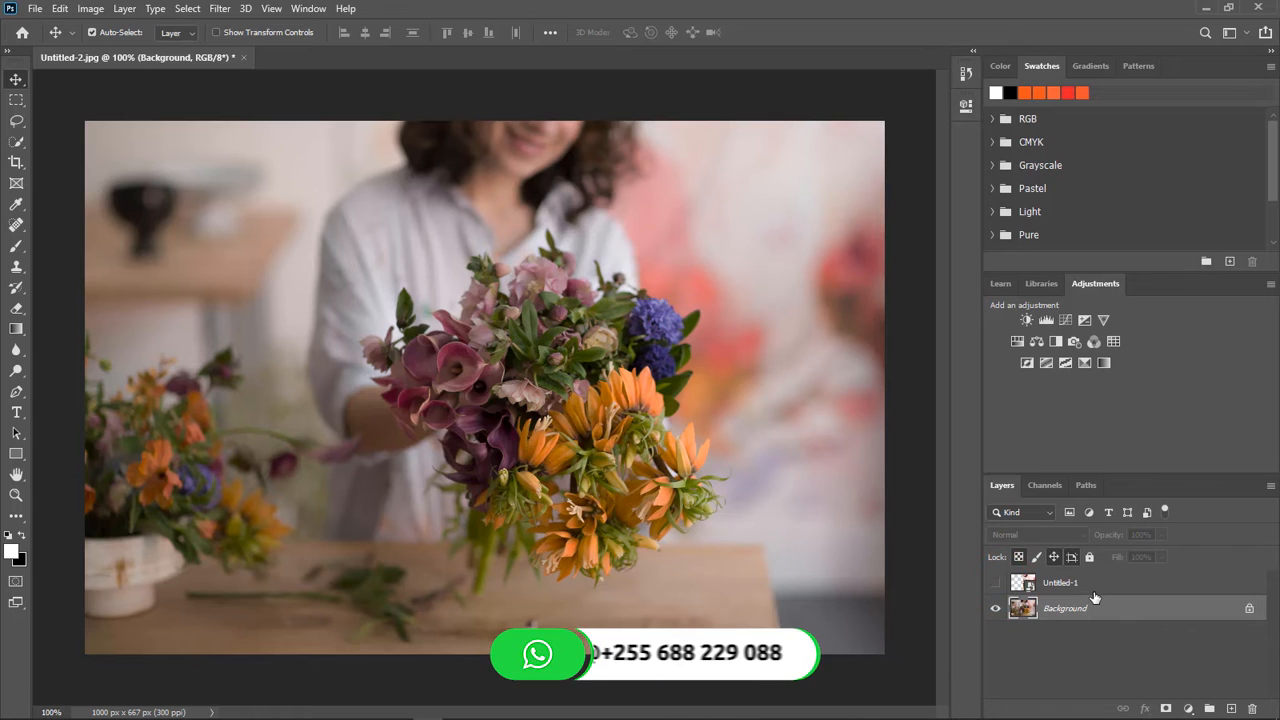
Start a Brightness/Contrast adjustment on the Background layer and set its Brightness to 45
click(90, 12)
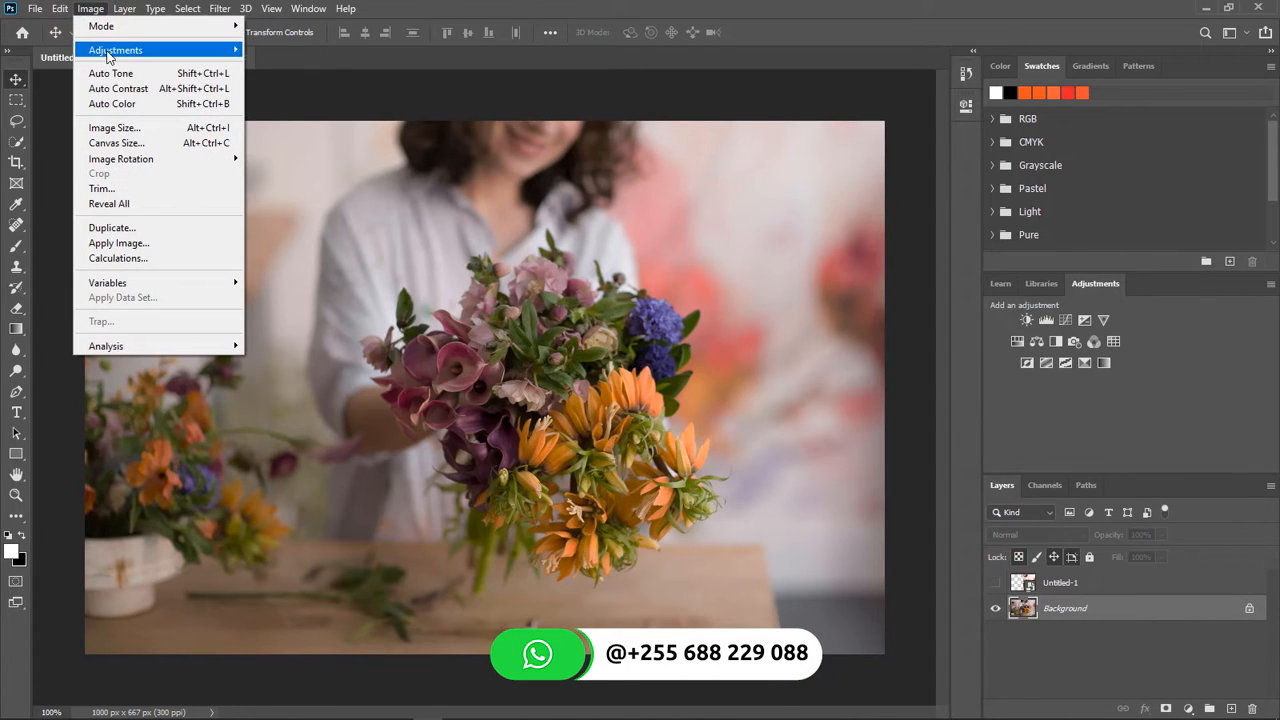
mouse_move(108, 56)
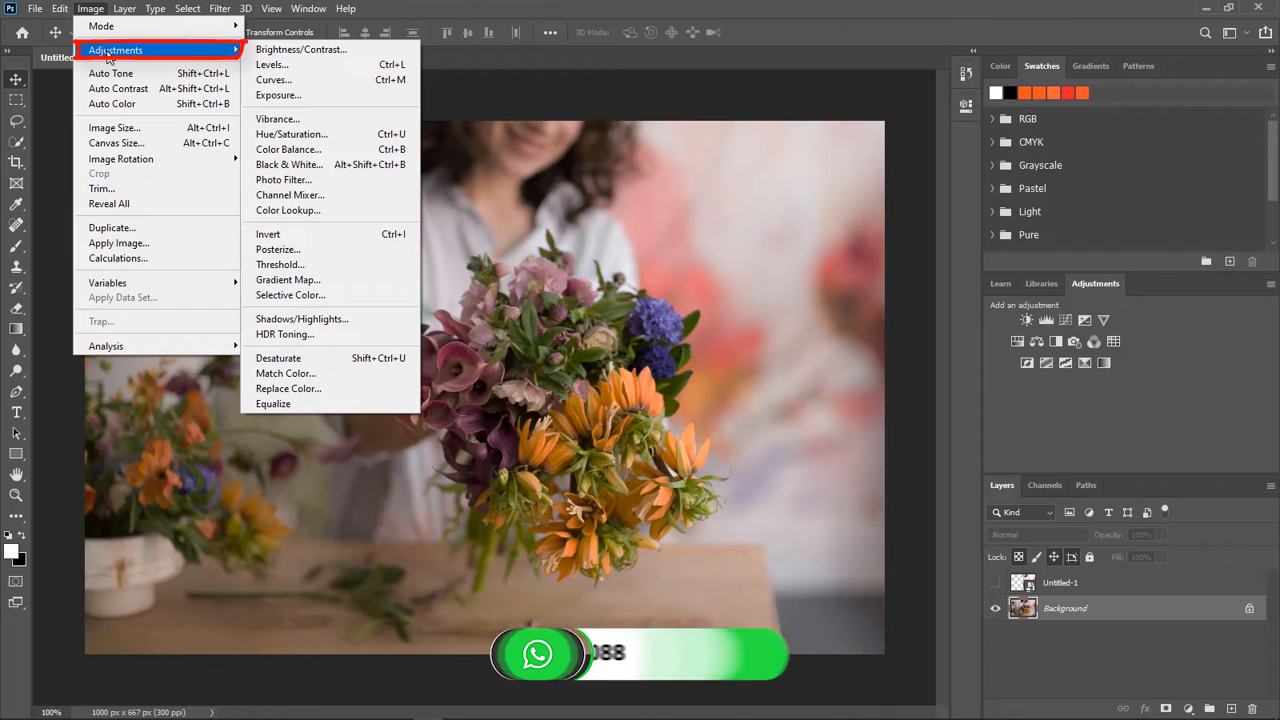
click(314, 52)
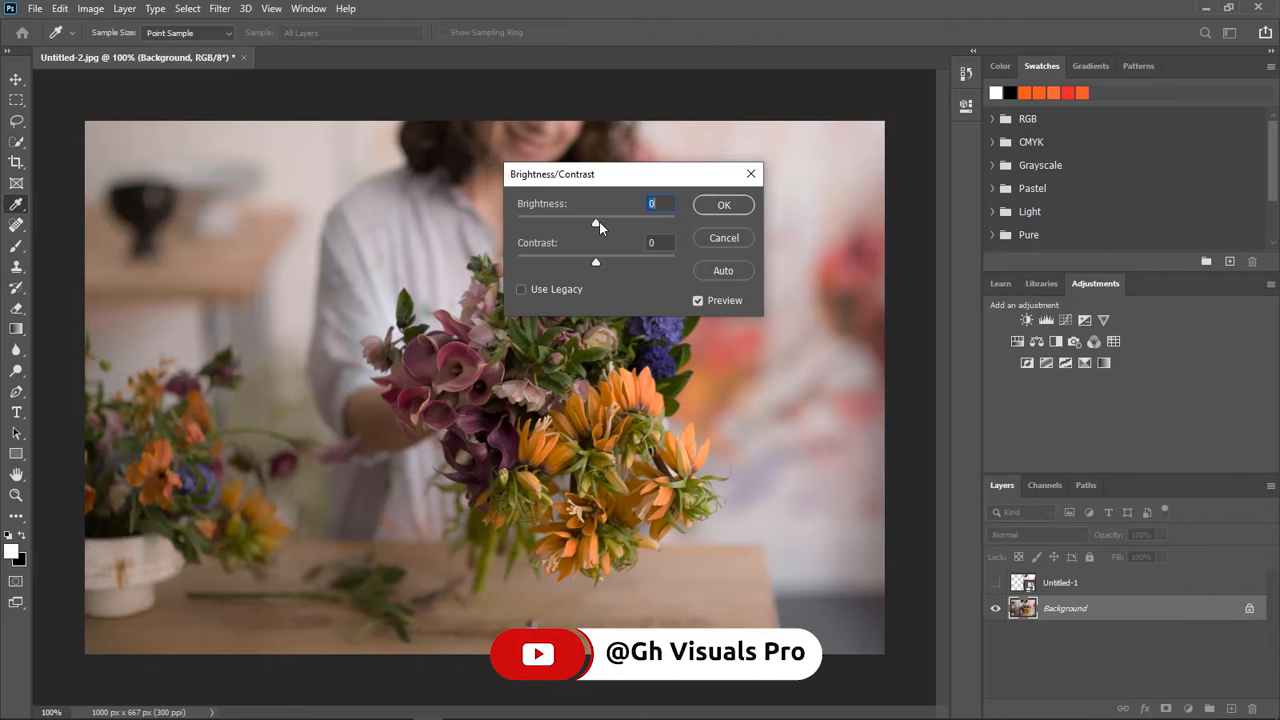
drag(599, 221, 631, 230)
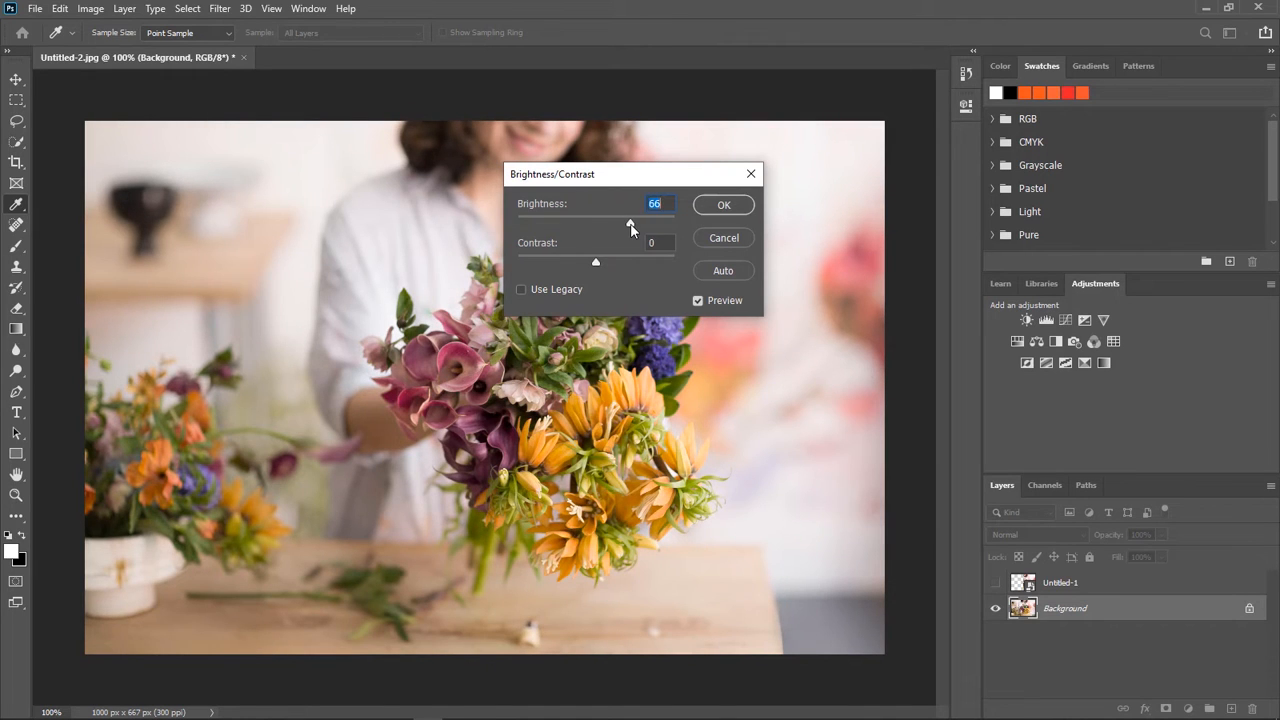
key(Down)
key(Down)
key(Down)
key(Down)
key(Down)
key(Down)
key(Down)
key(Down)
key(Down)
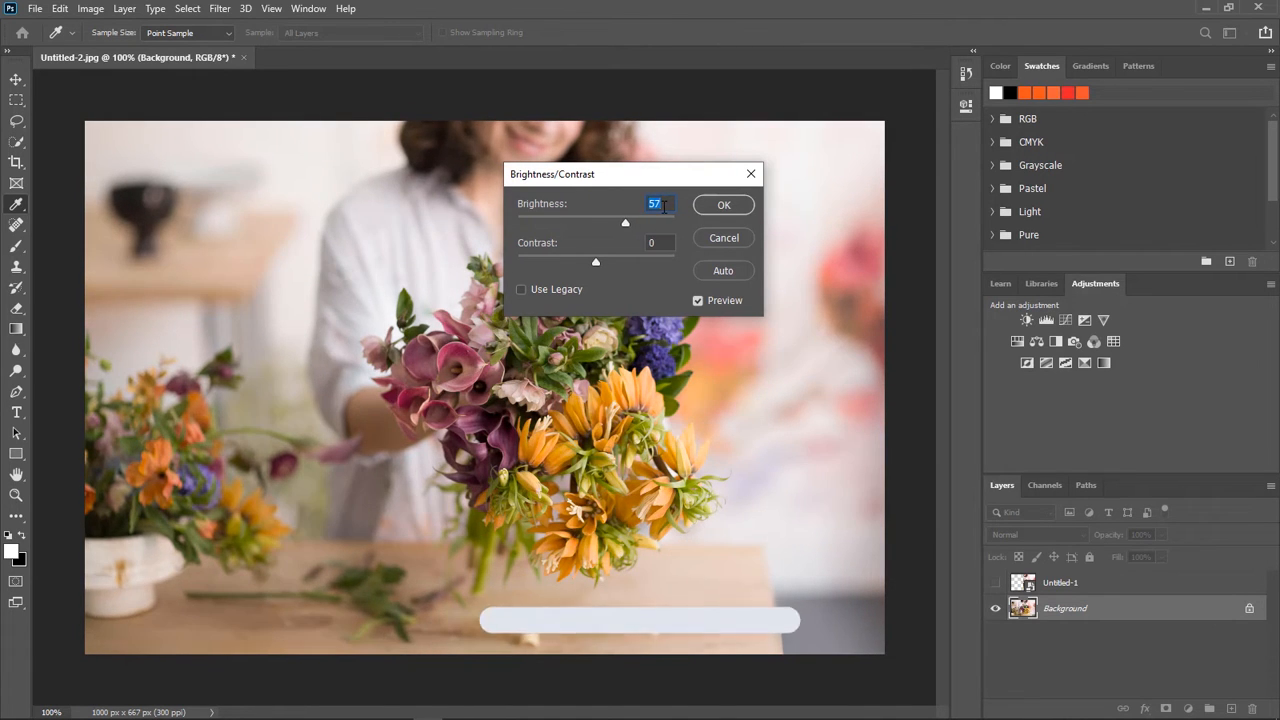
key(Down)
key(Down)
key(Down)
key(Down)
key(Down)
key(Down)
key(Down)
key(Down)
key(Down)
key(Down)
key(Down)
key(Down)
key(Down)
key(Down)
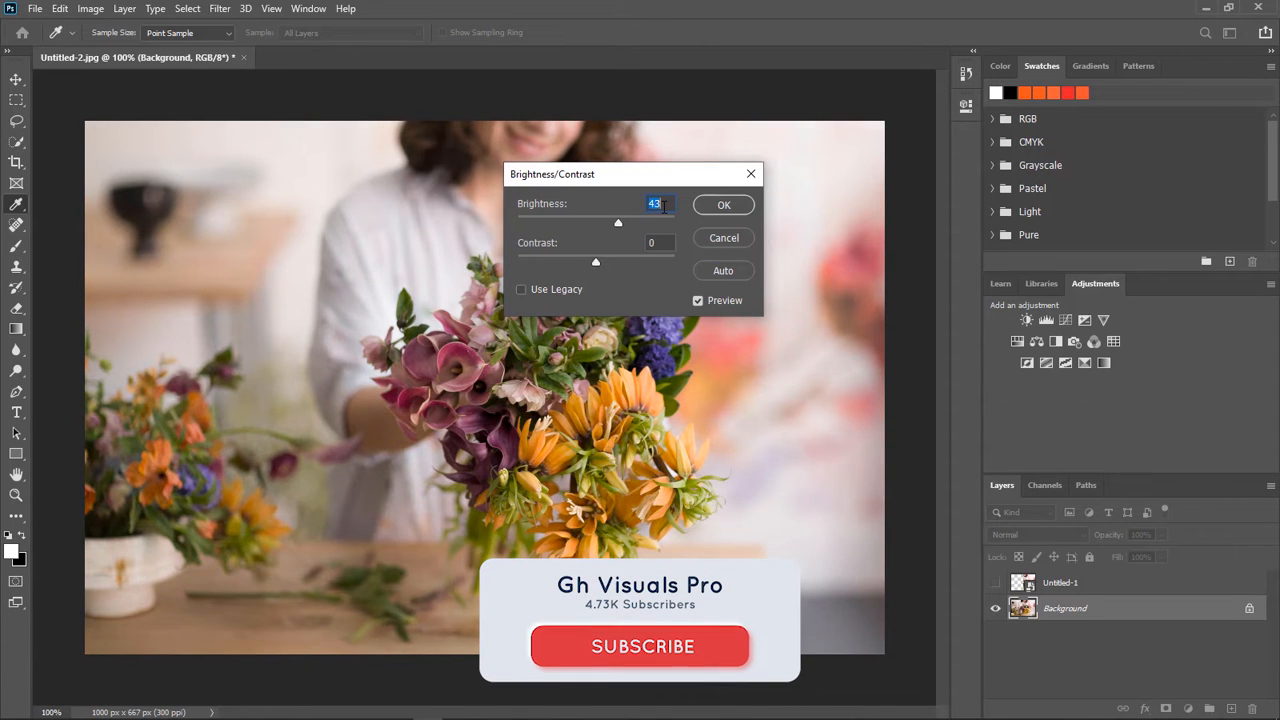
key(Up)
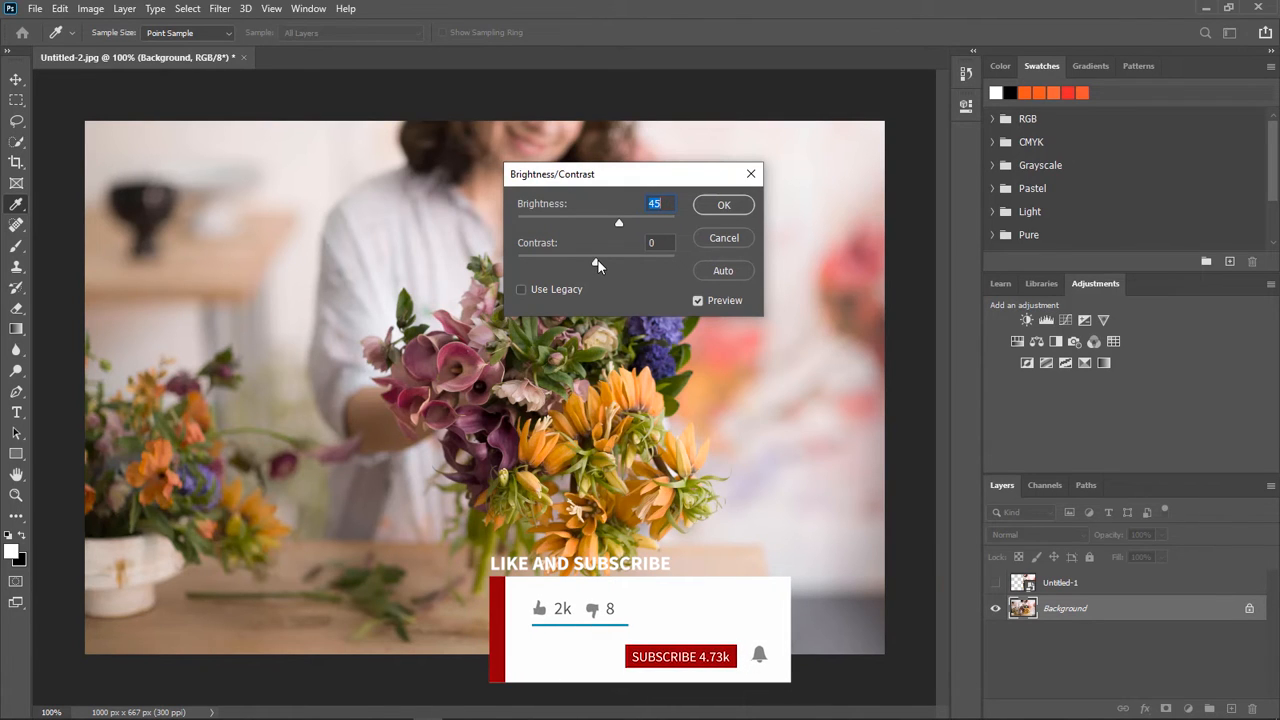
Set the Contrast to 20 and apply the Brightness/Contrast adjustment to the photo
drag(598, 260, 612, 263)
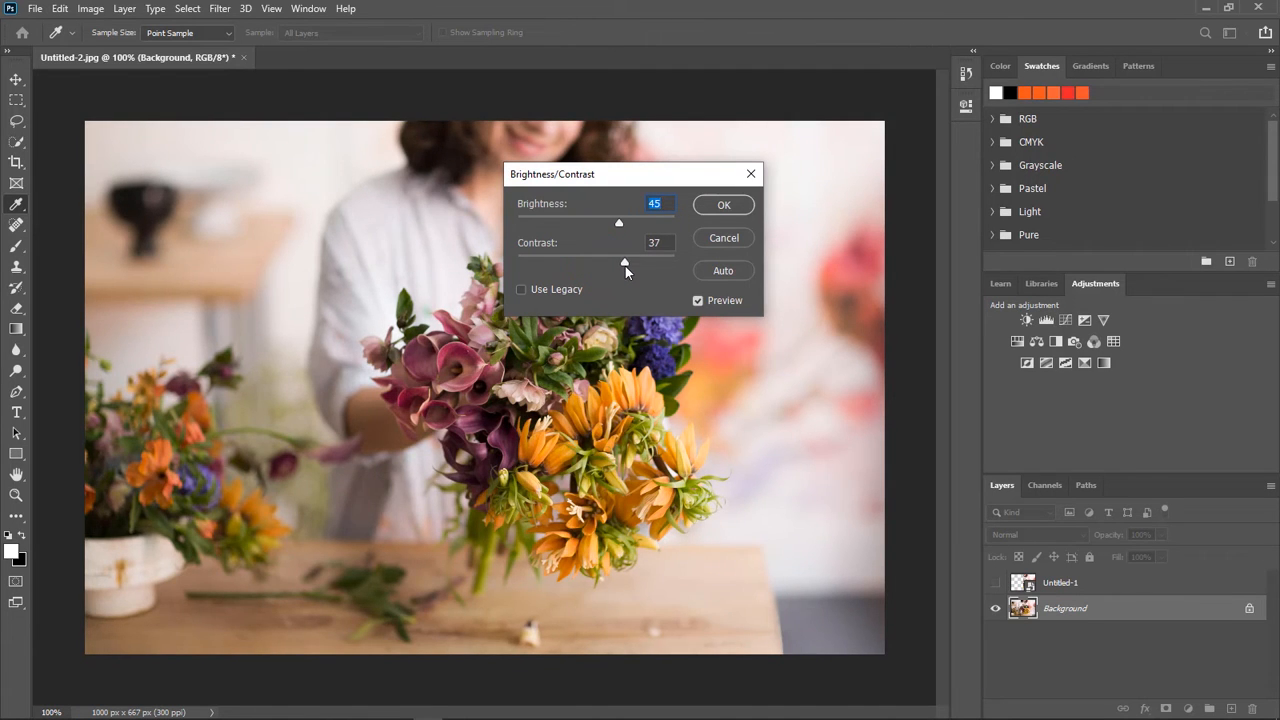
drag(655, 266, 663, 266)
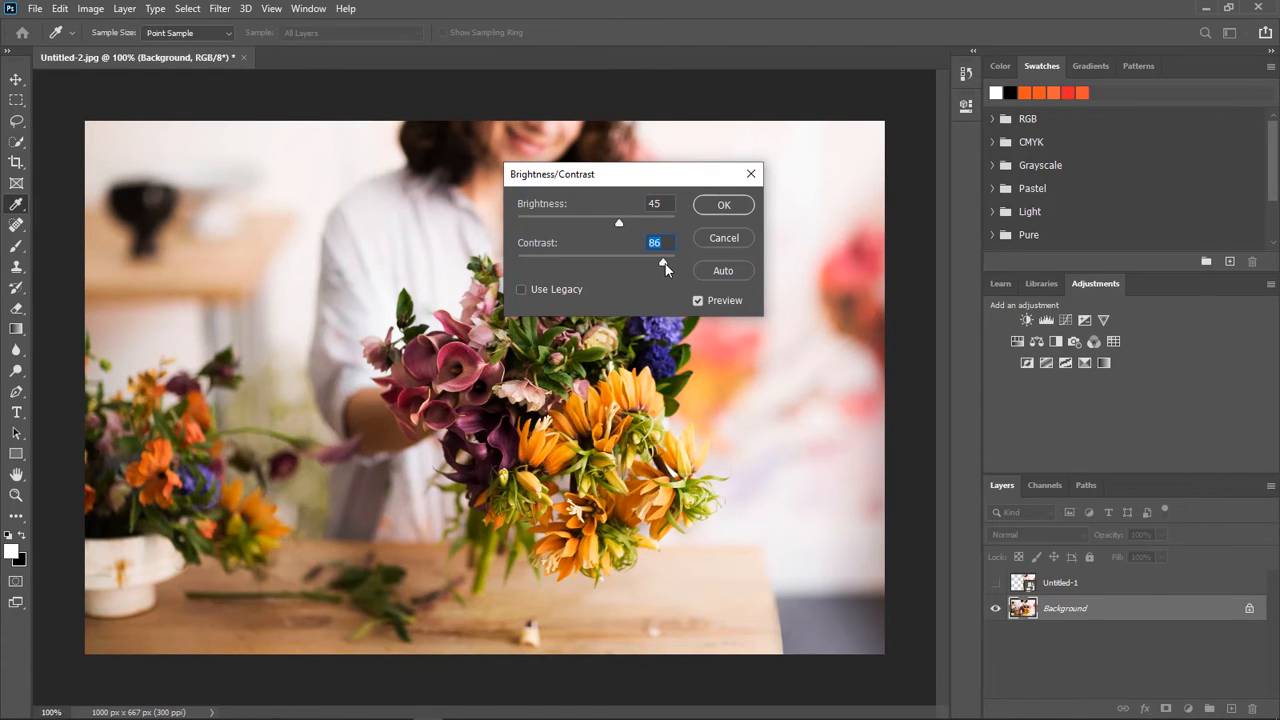
drag(663, 266, 612, 280)
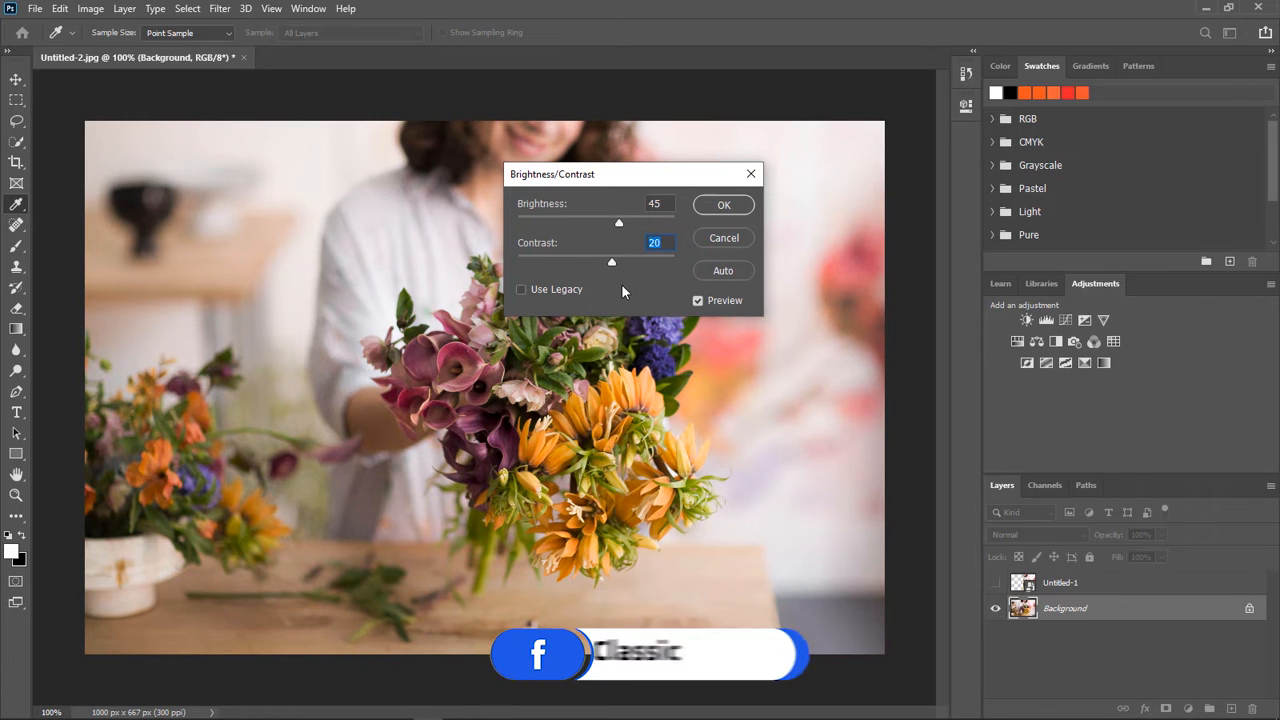
click(662, 246)
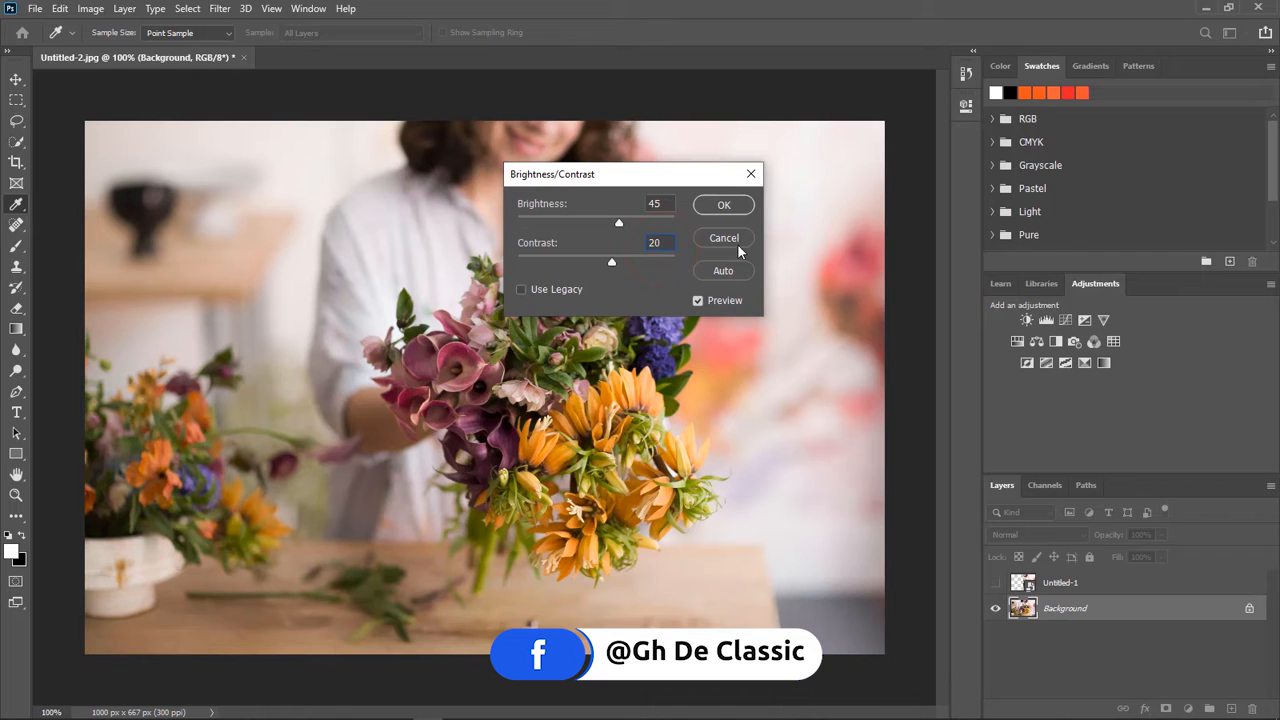
click(724, 209)
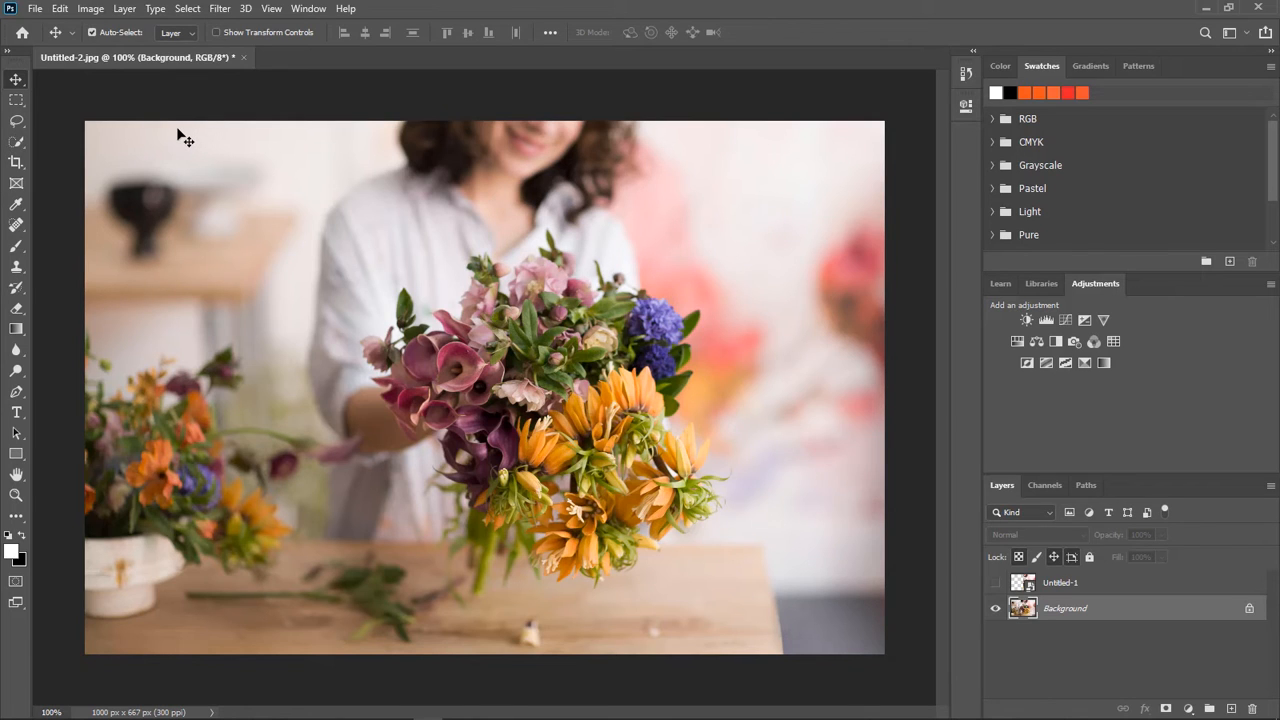
Start a Vibrance adjustment on the Background layer with Vibrance at +40 and Saturation at +10
click(95, 9)
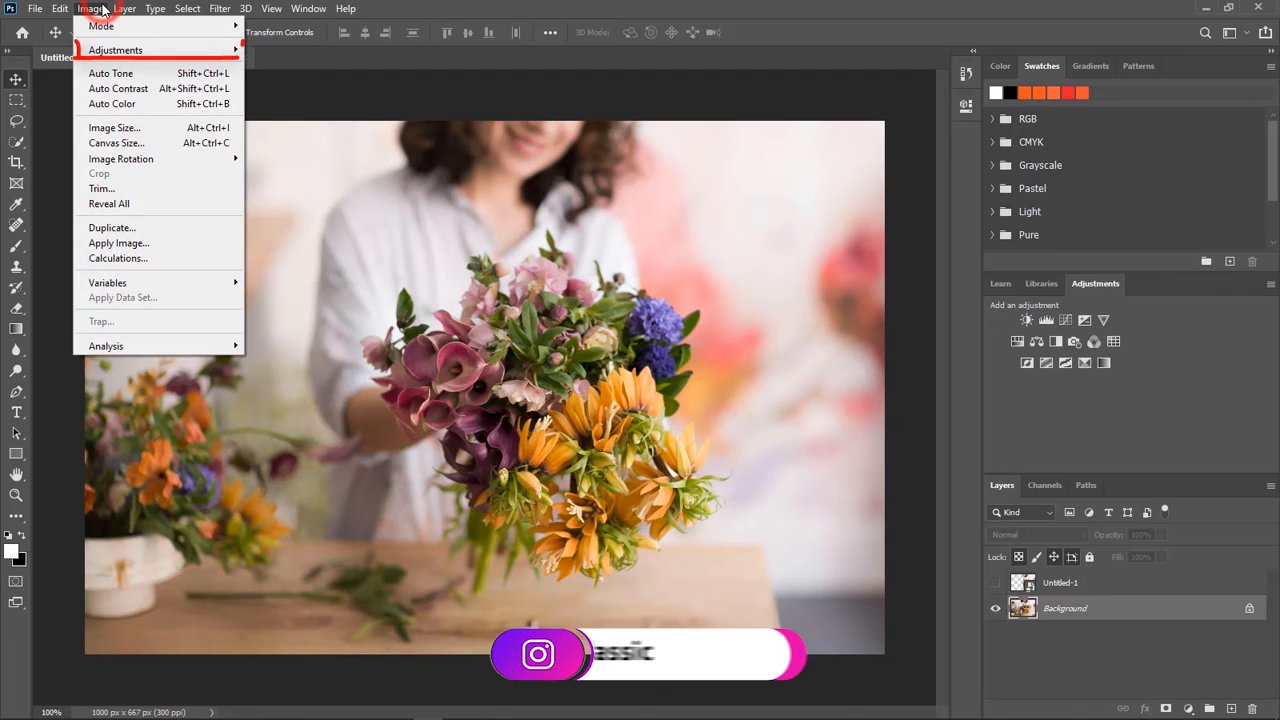
mouse_move(117, 55)
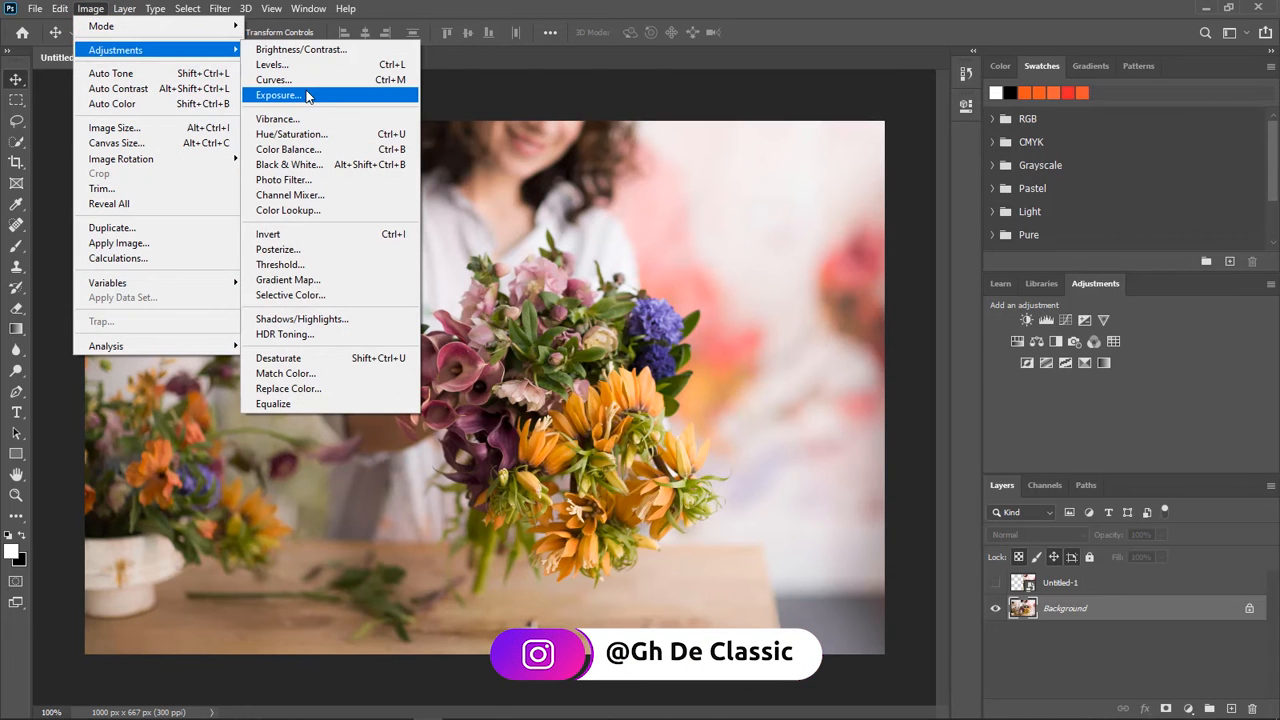
click(293, 118)
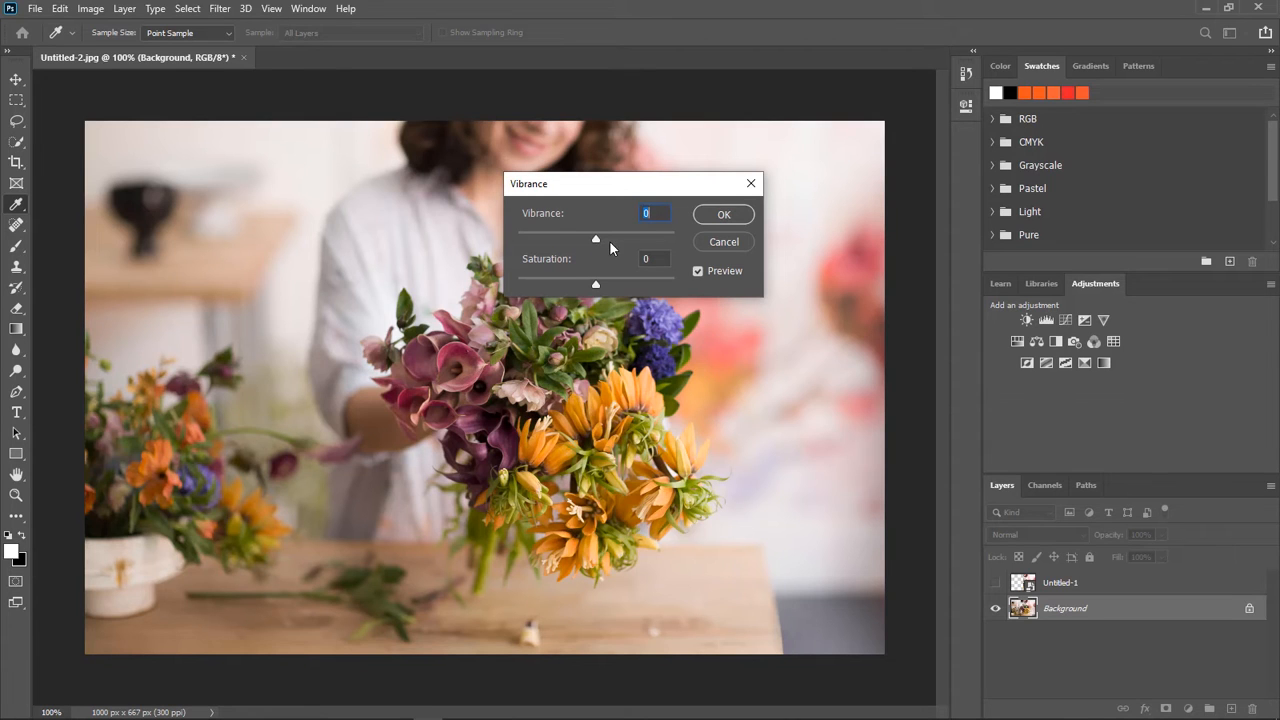
drag(605, 240, 652, 240)
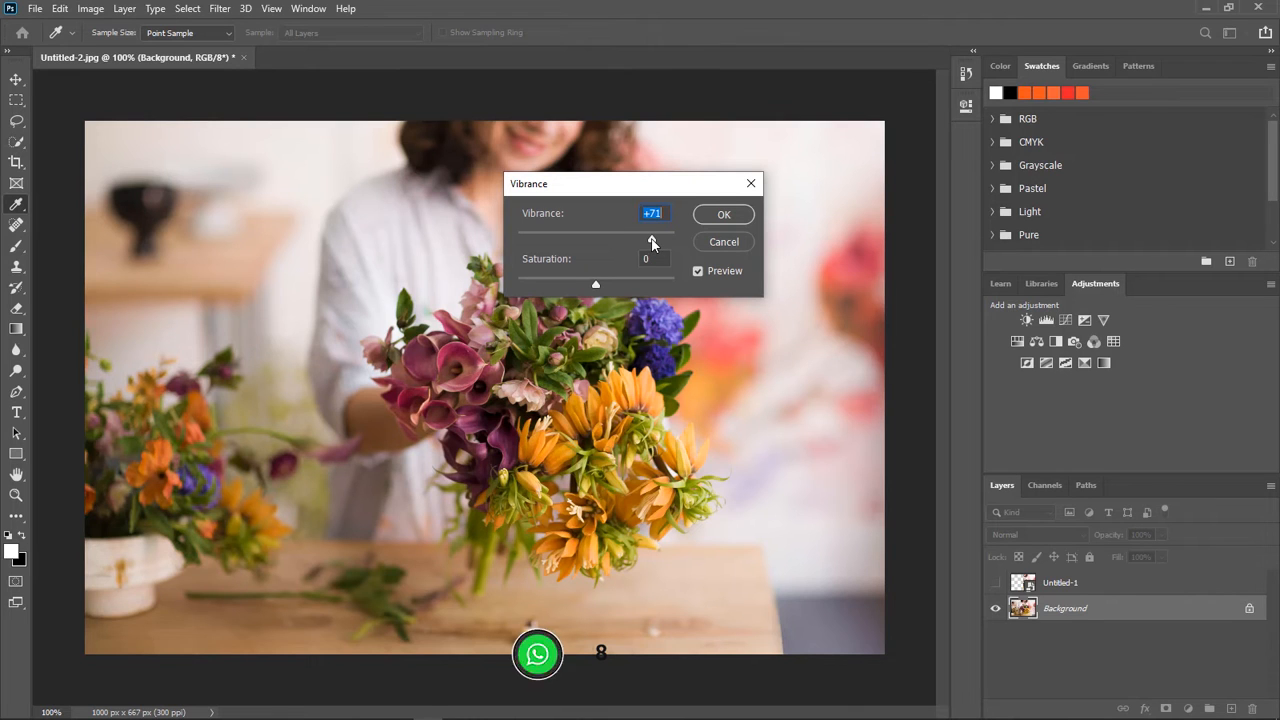
drag(652, 243, 629, 258)
key(Down)
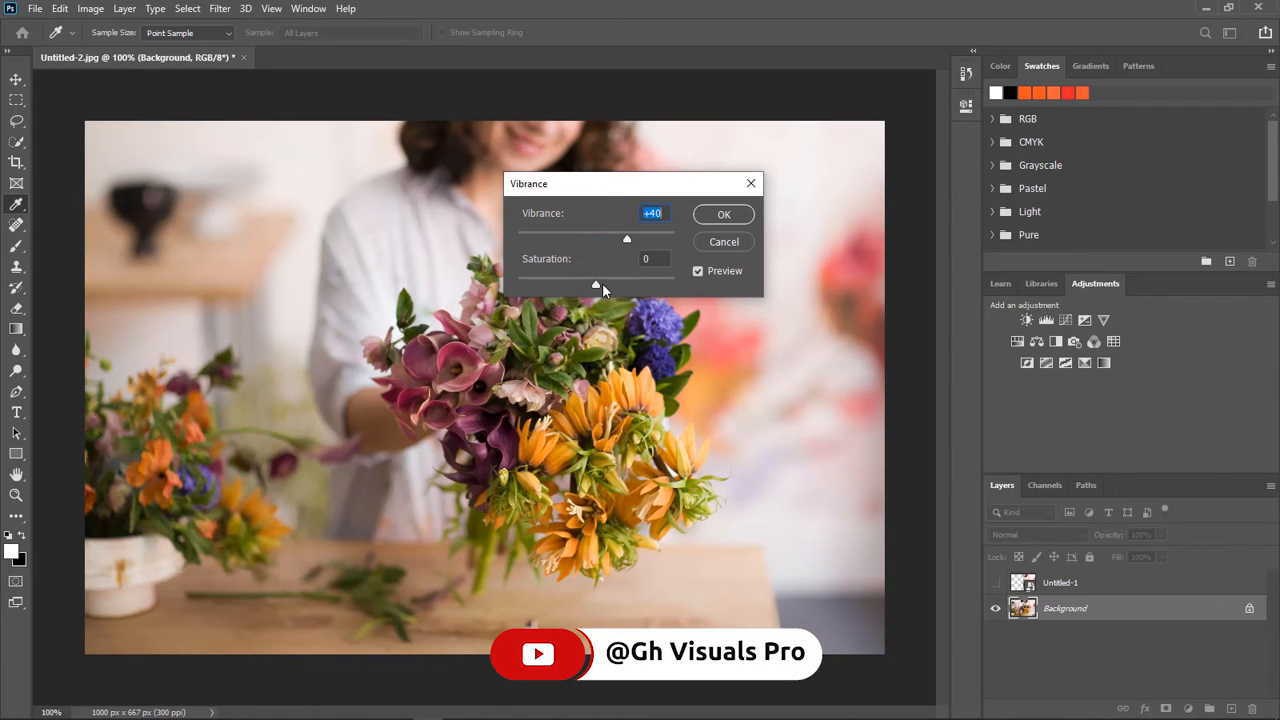
drag(608, 289, 613, 290)
scroll(660, 257, down, 11)
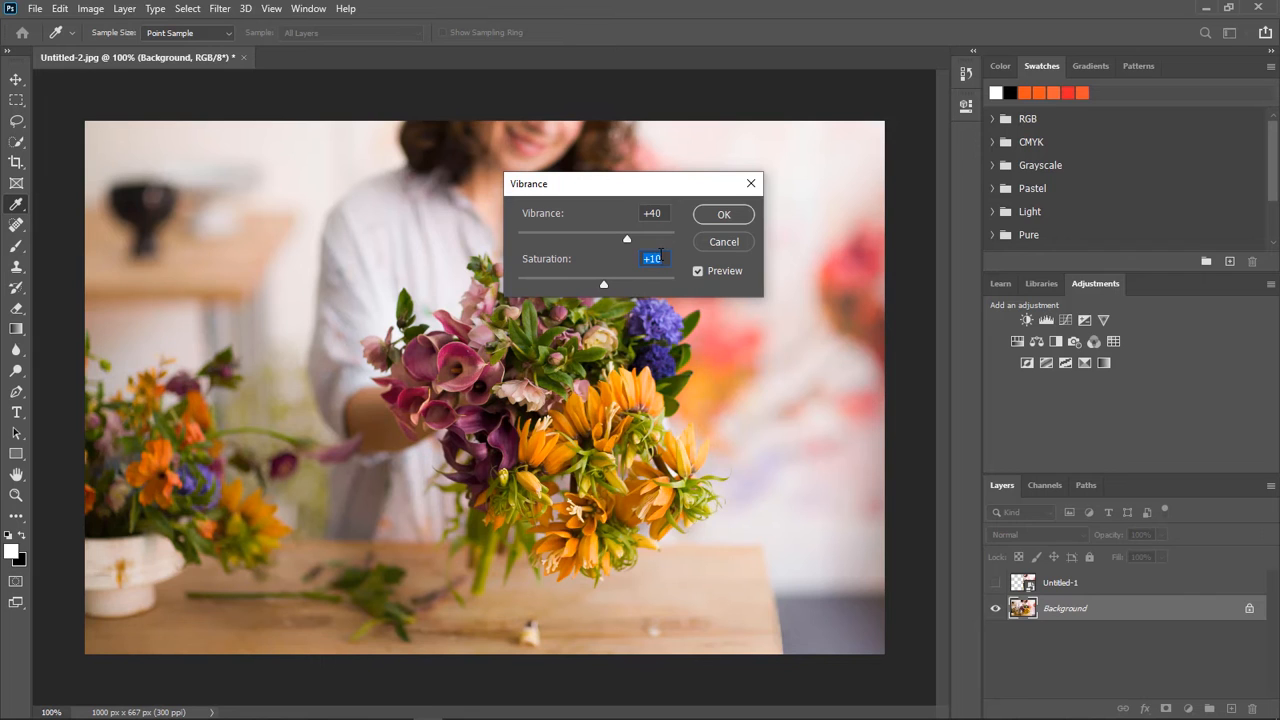
Compare the photo with the adjustment preview off and on, and try a Saturation of +58
click(697, 271)
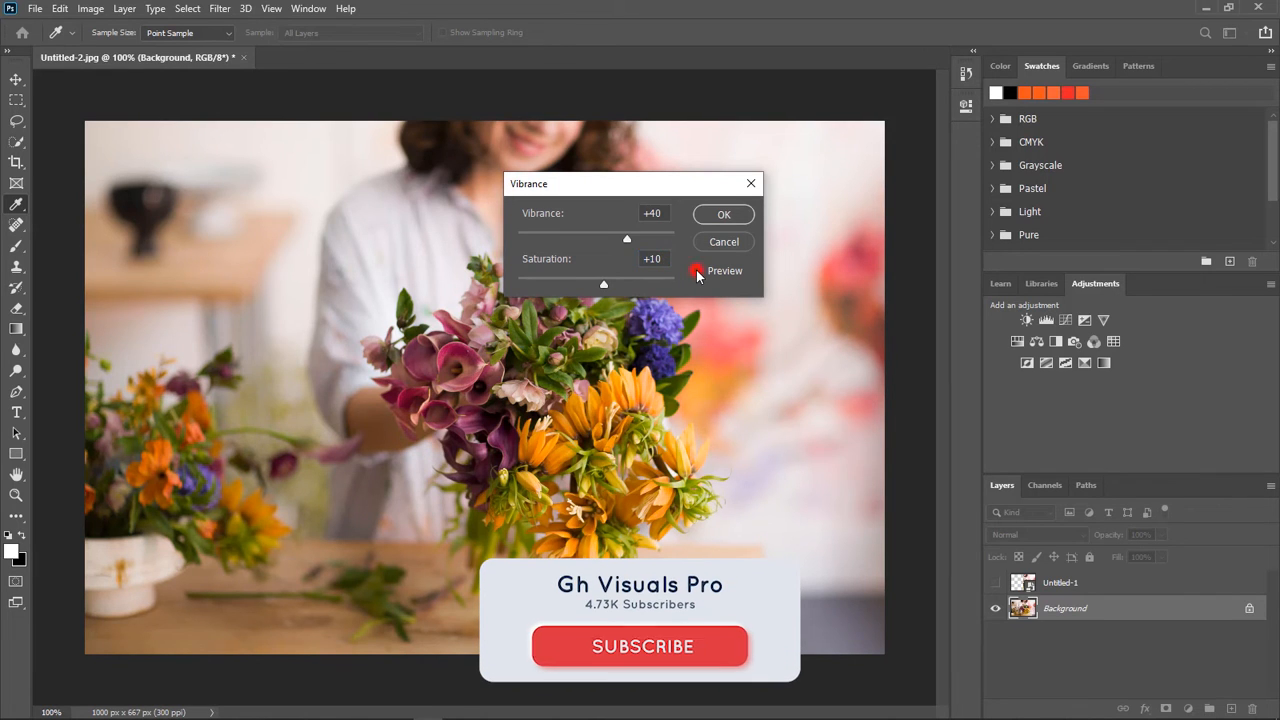
click(697, 271)
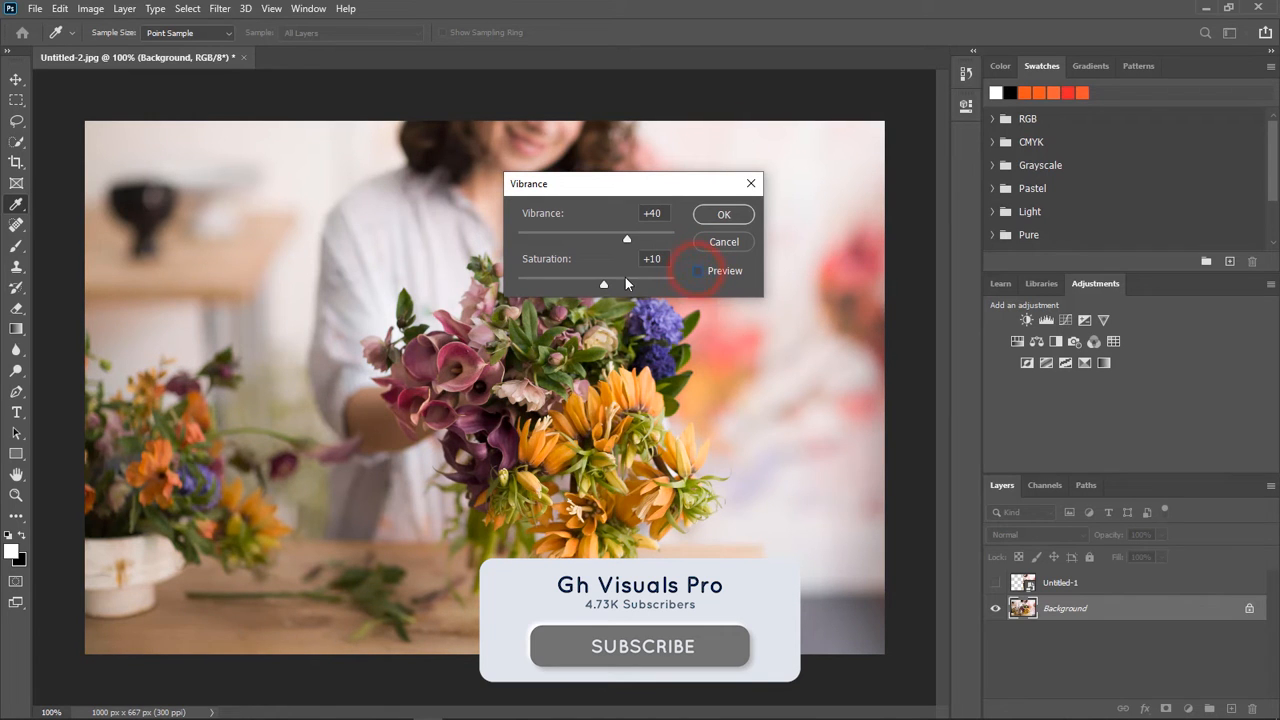
click(707, 271)
drag(621, 285, 642, 285)
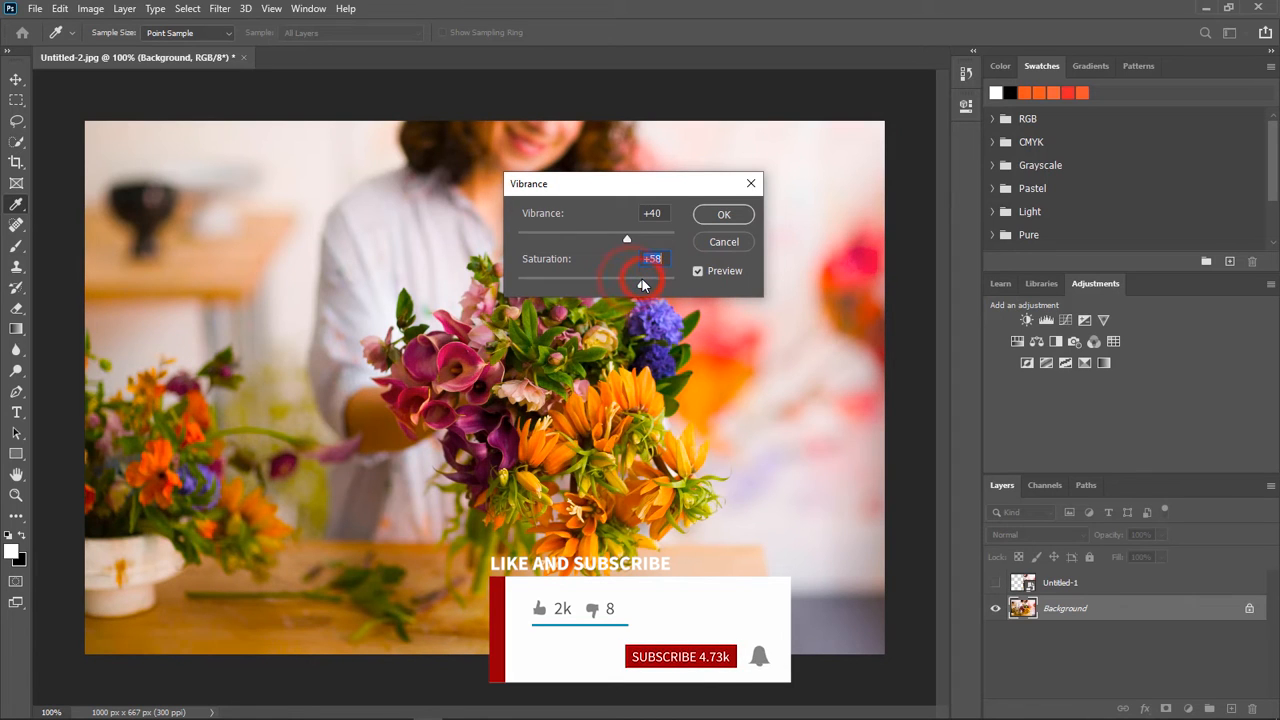
click(695, 273)
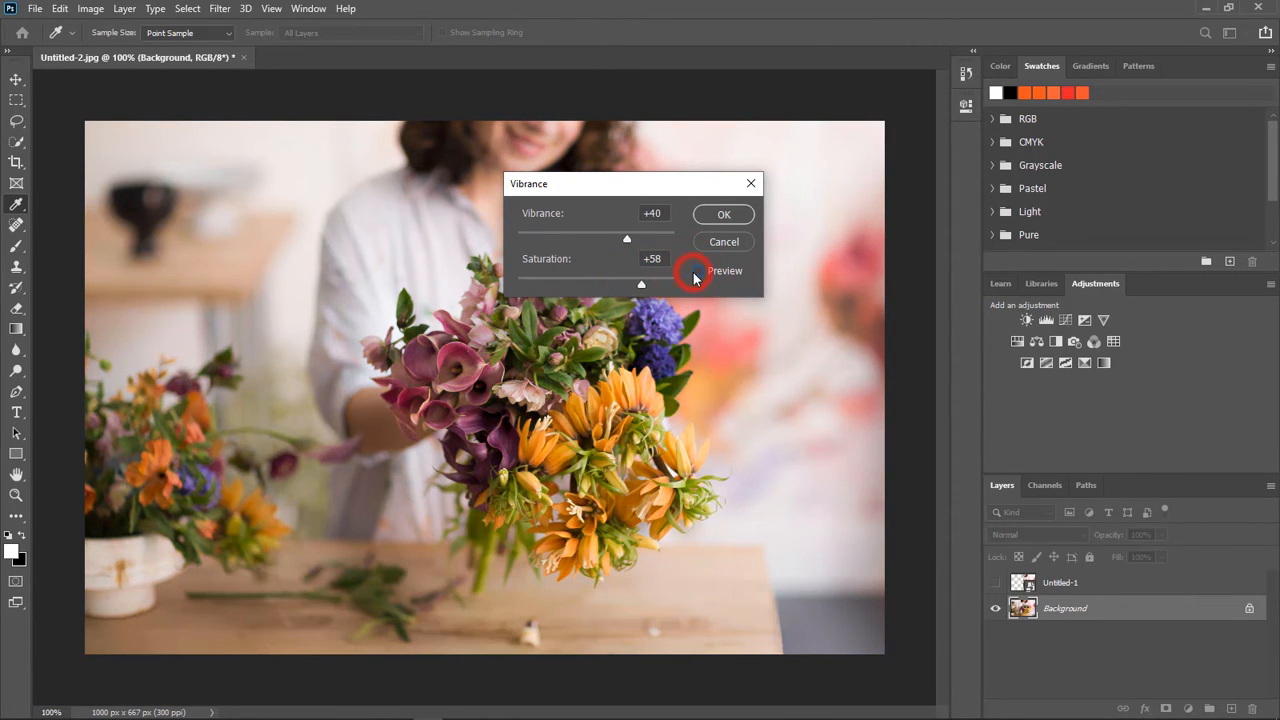
click(695, 273)
Set the Saturation to +10, check the preview off and on, and apply the Vibrance adjustment
drag(641, 284, 604, 318)
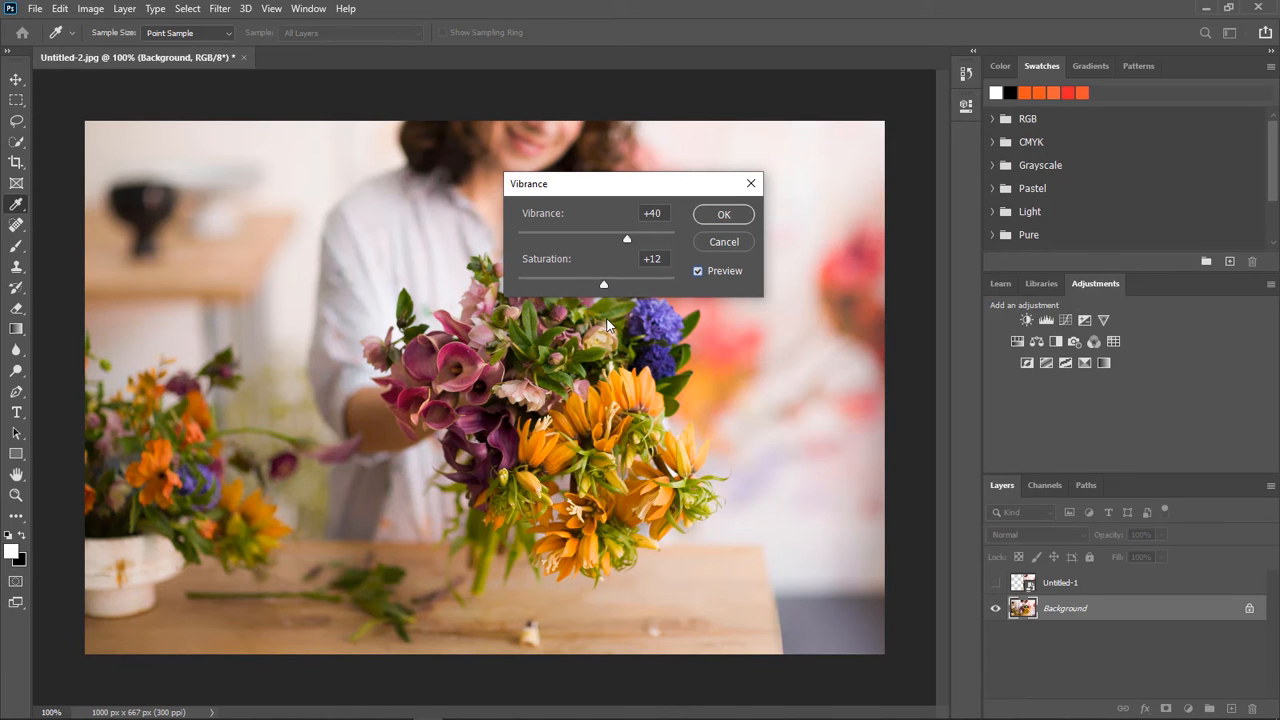
click(663, 259)
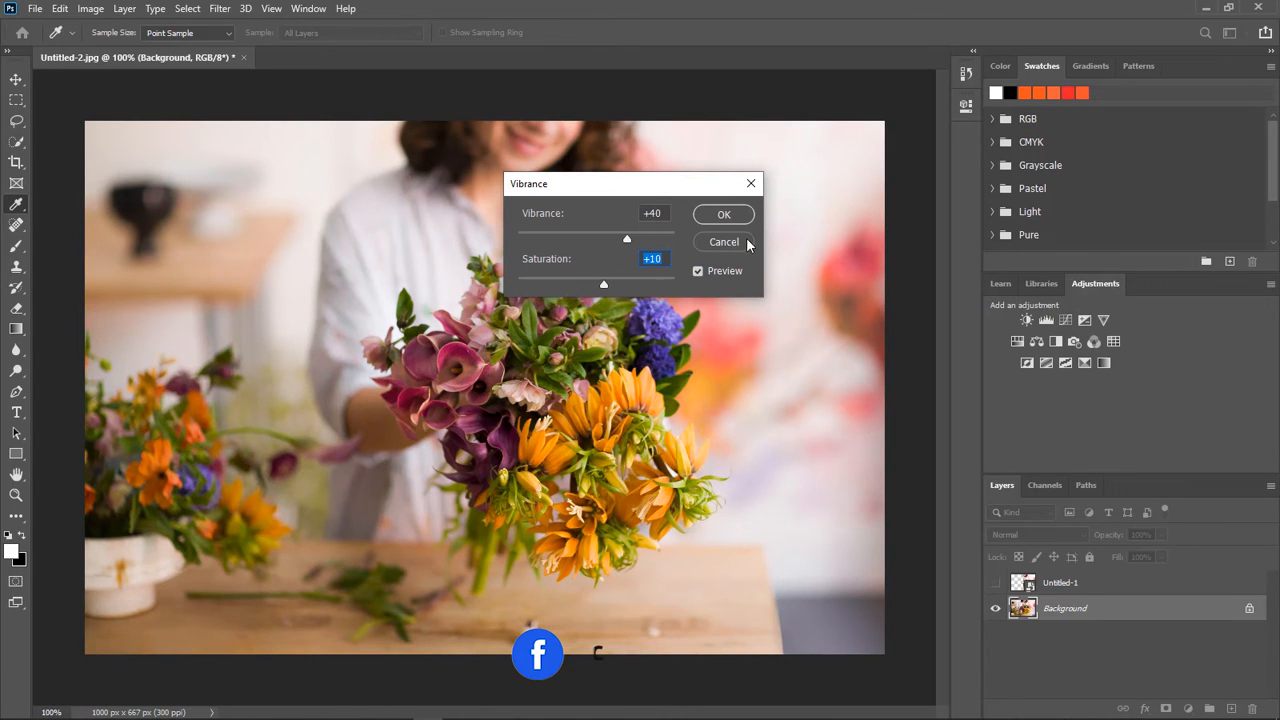
click(697, 272)
click(697, 272)
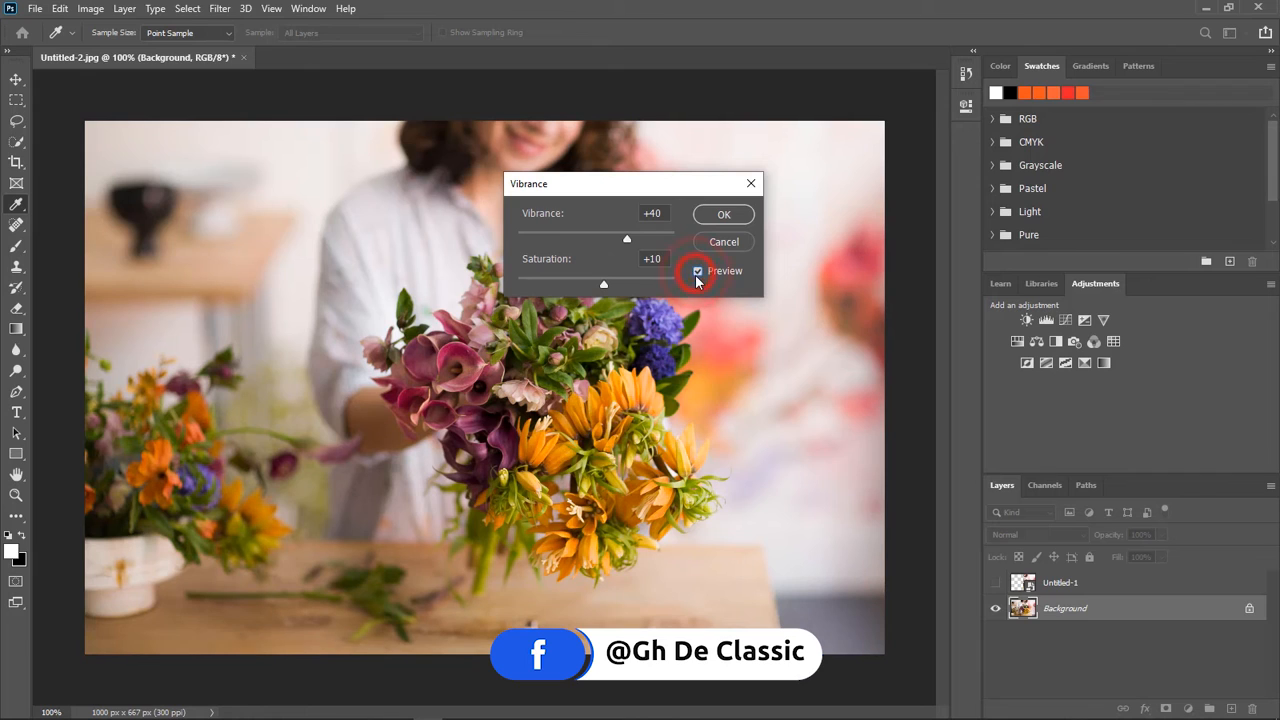
click(723, 216)
key(v)
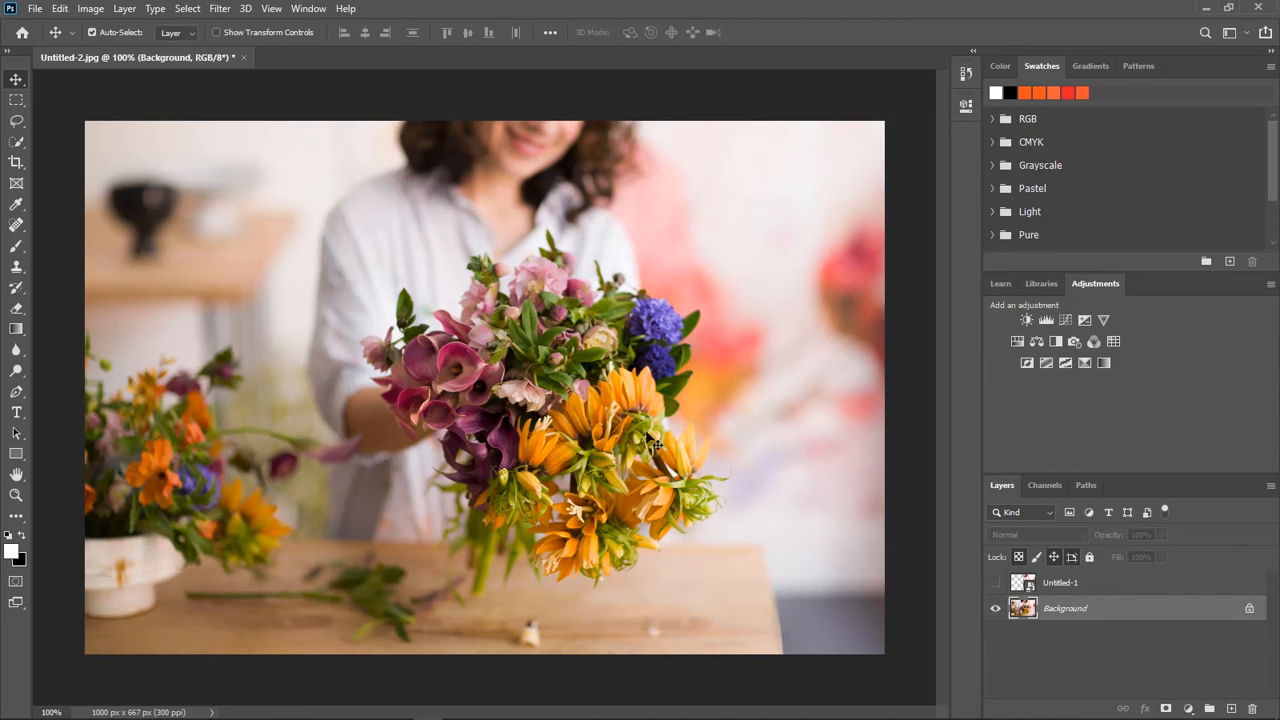
mouse_move(766, 716)
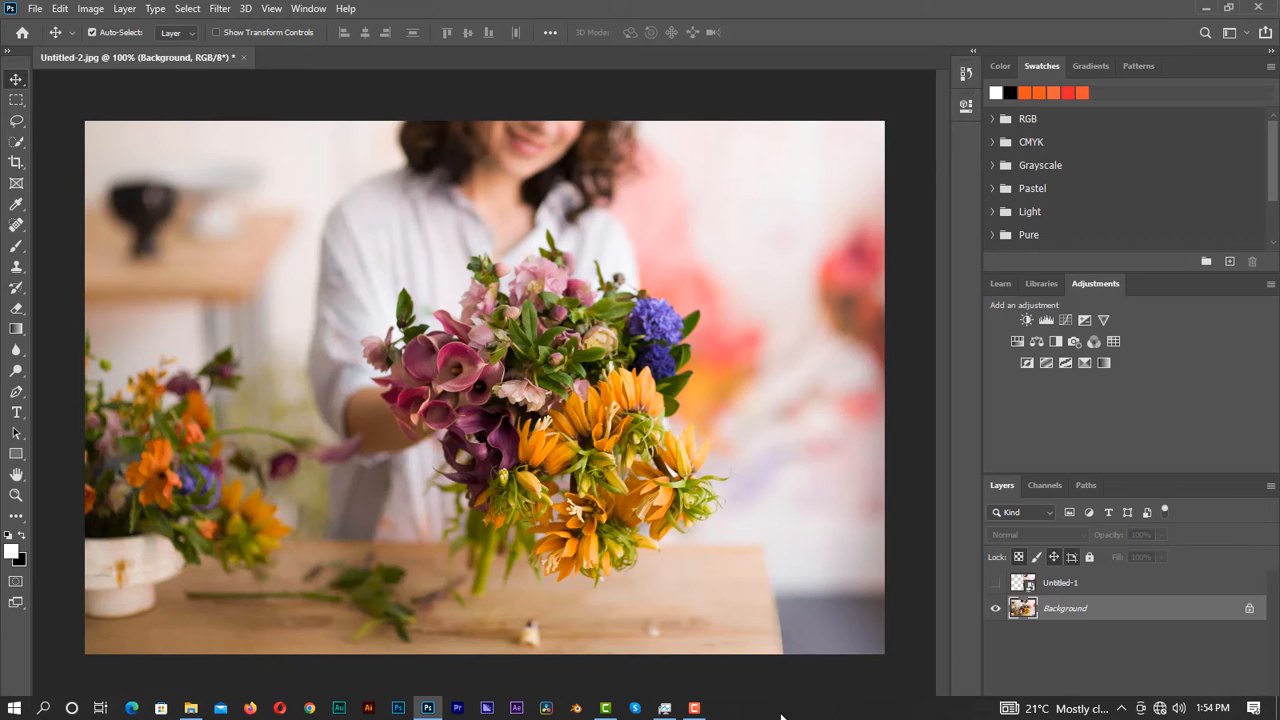
click(696, 708)
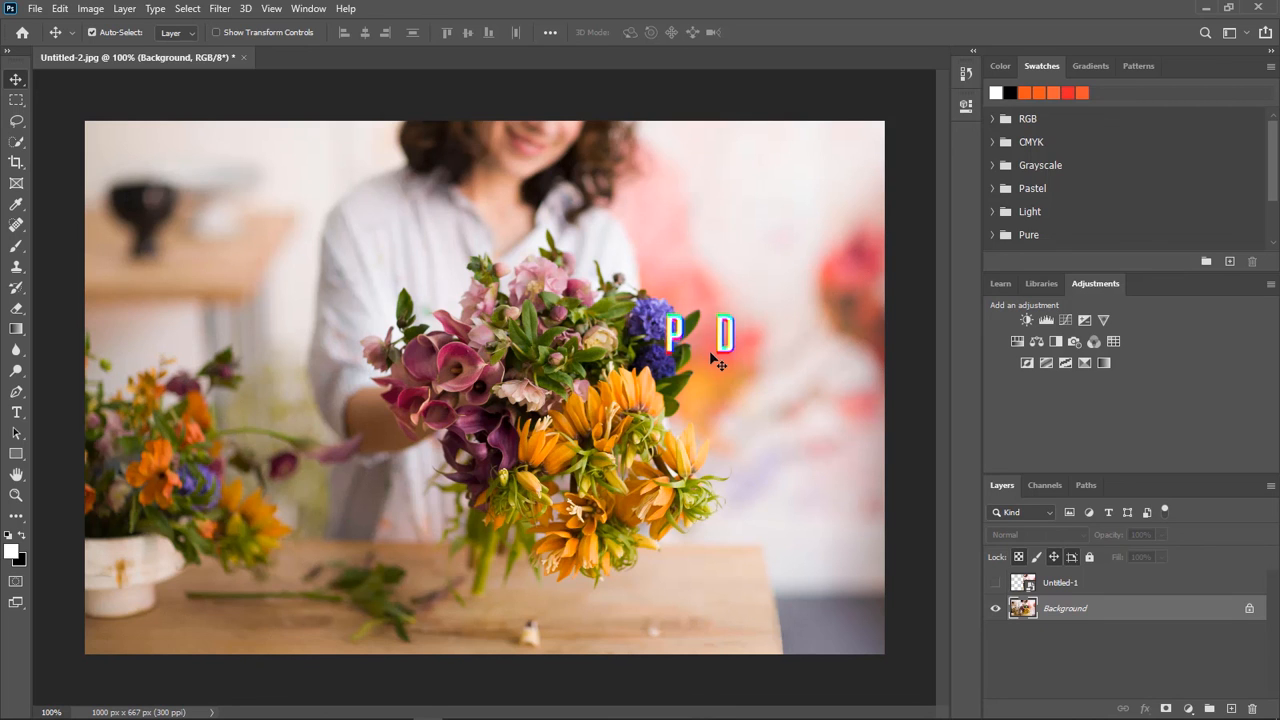
mouse_move(692, 714)
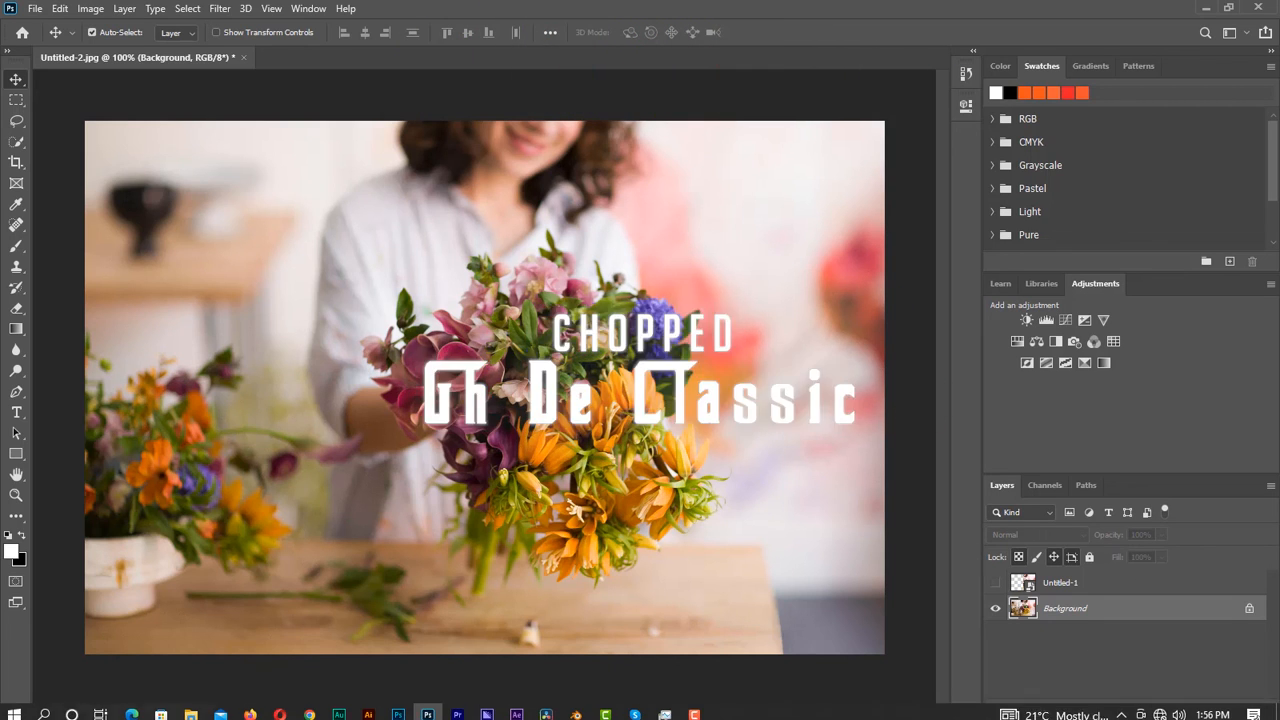
click(692, 710)
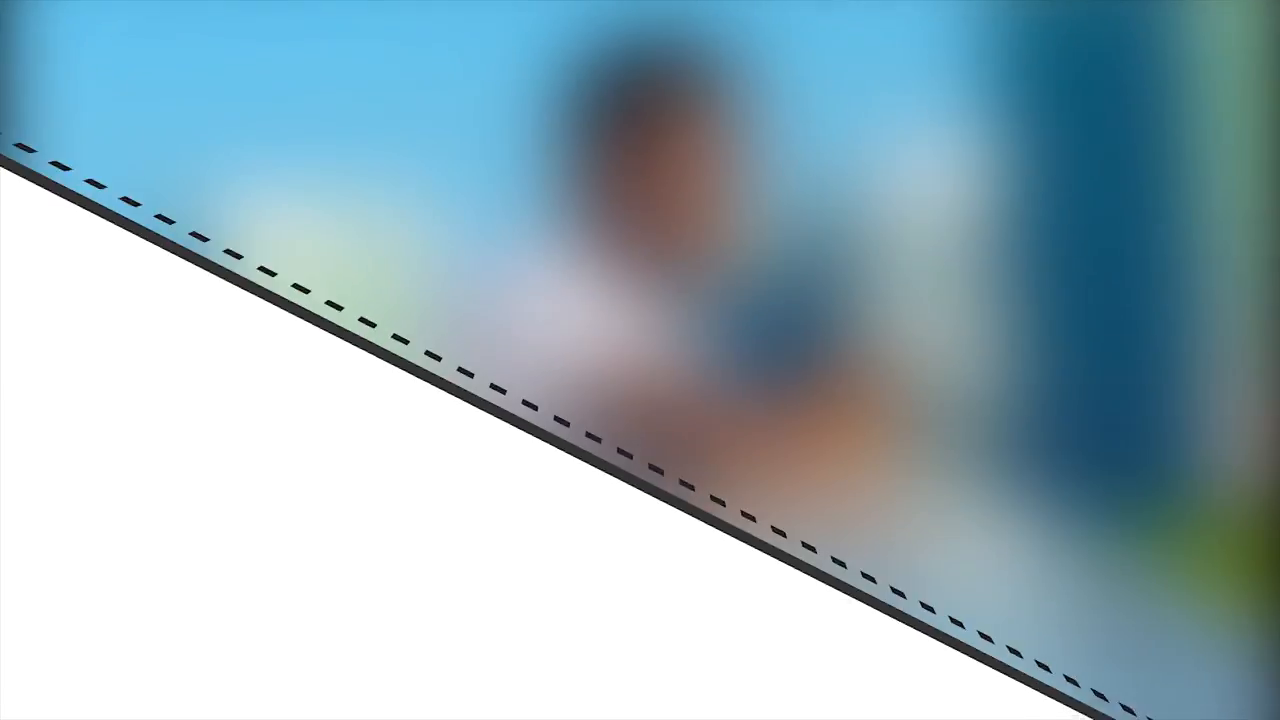